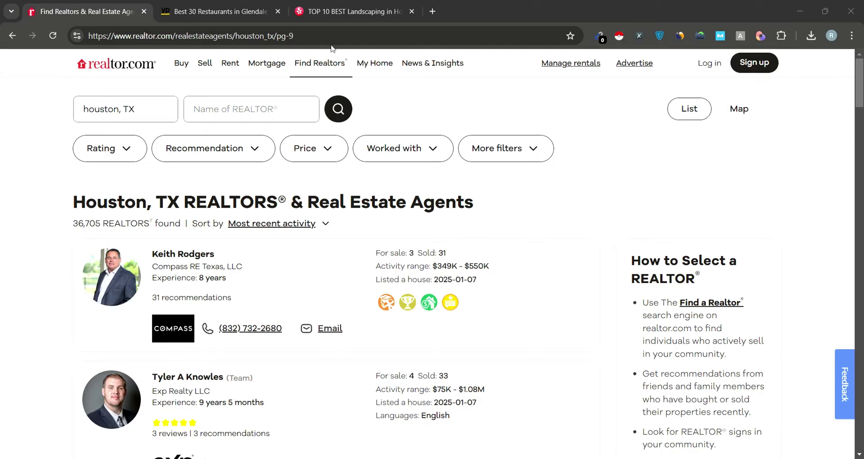
Open a new blank browser tab beside the Yellow Pages Glendale restaurants tab
click(432, 11)
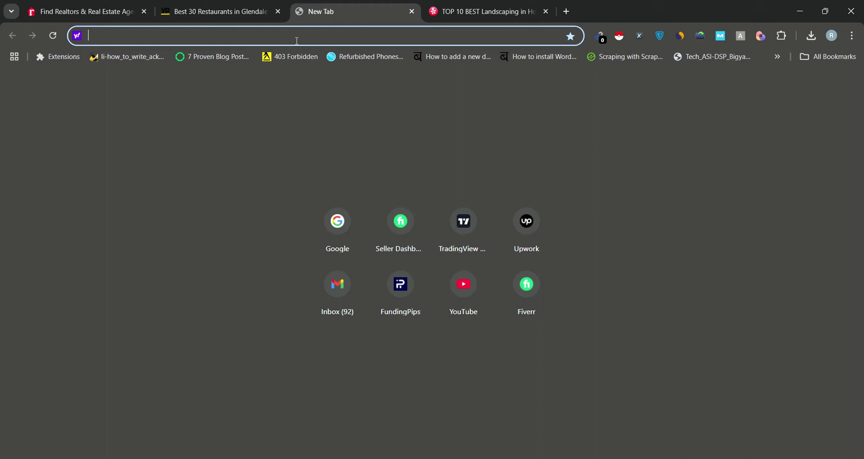
Load google.com and search for 'instant data scraper'
text(google.com)
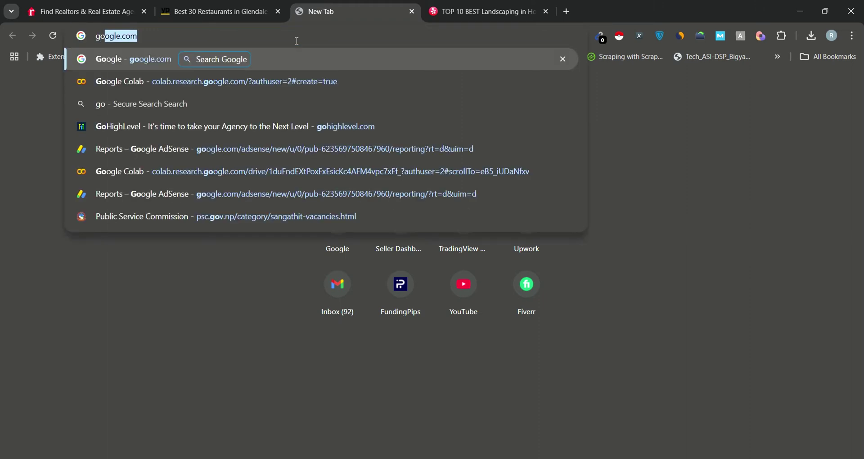
key(Return)
text(inst)
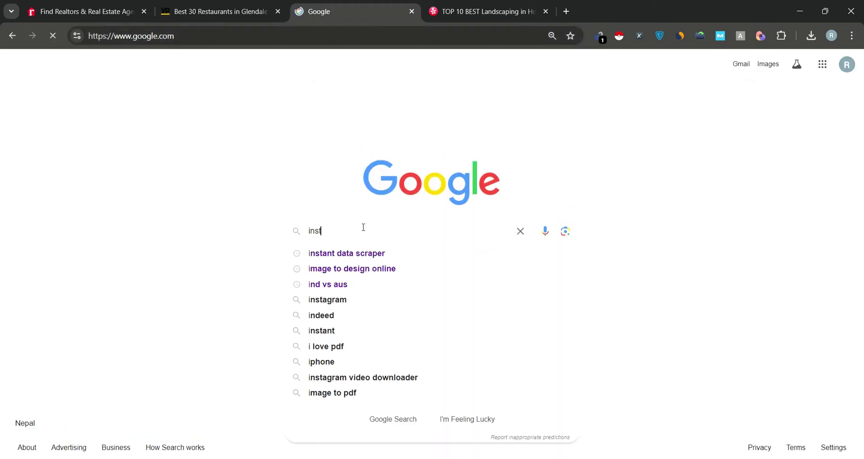
text(a)
click(323, 254)
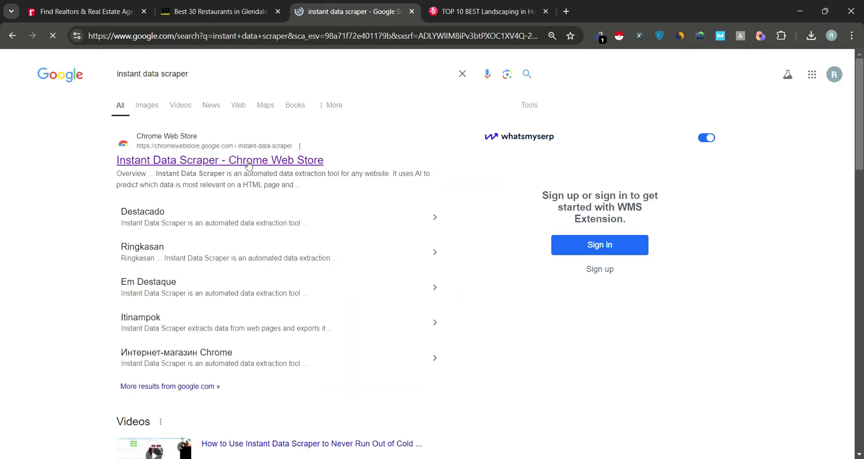
Add Instant Data Scraper from its Chrome Web Store listing, then return to the Find Realtors tab
click(176, 162)
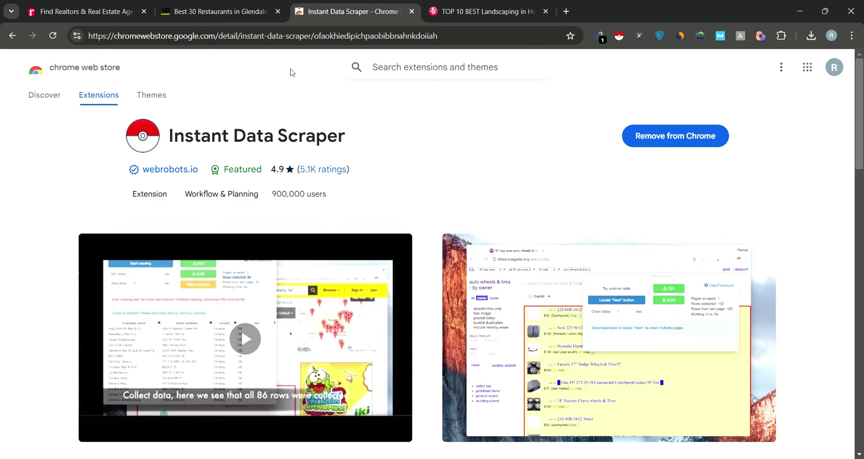
click(100, 12)
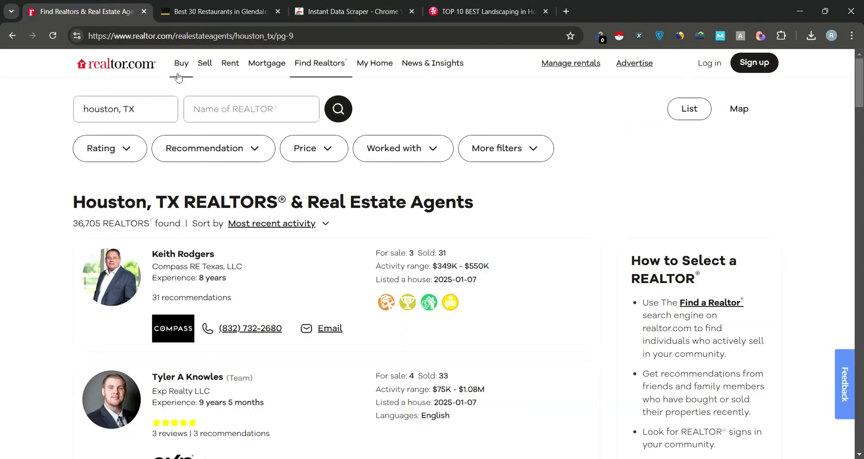
Run Instant Data Scraper on the Houston agents page and review its 20 agent rows
scroll(205, 233, down, 5)
scroll(205, 233, down, 10)
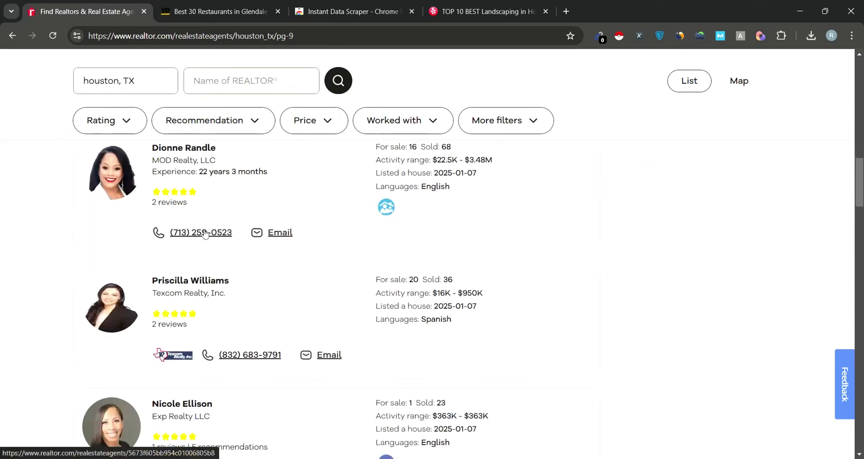
scroll(206, 232, up, 20)
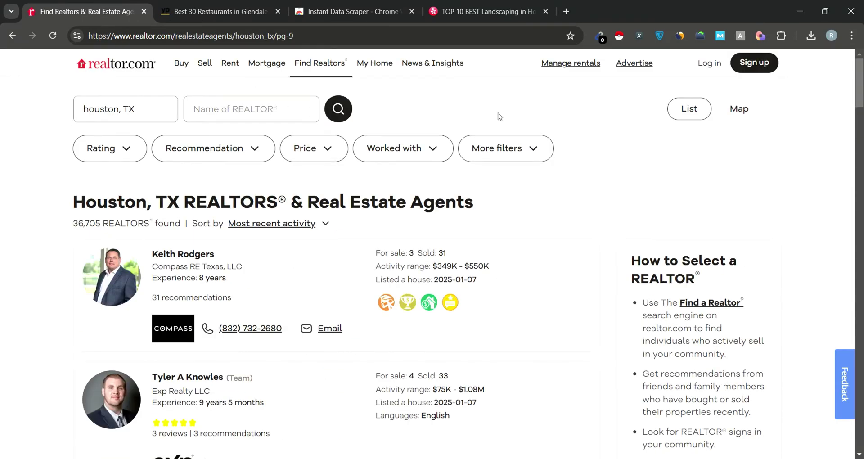
click(617, 37)
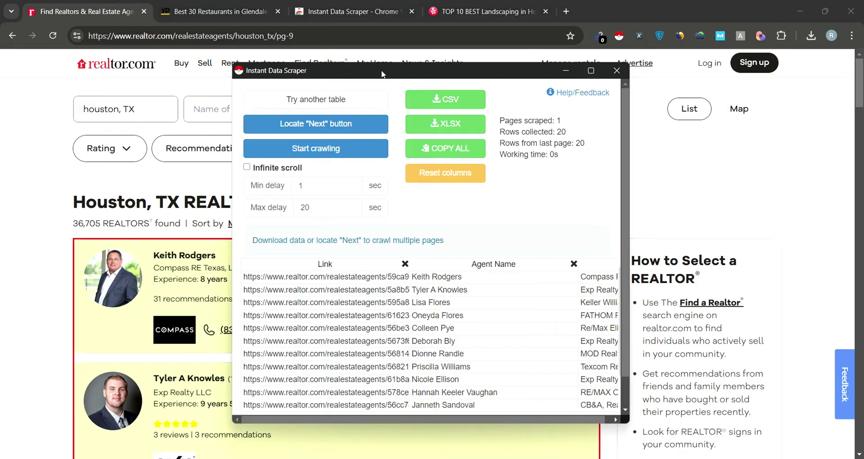
drag(381, 74, 370, 68)
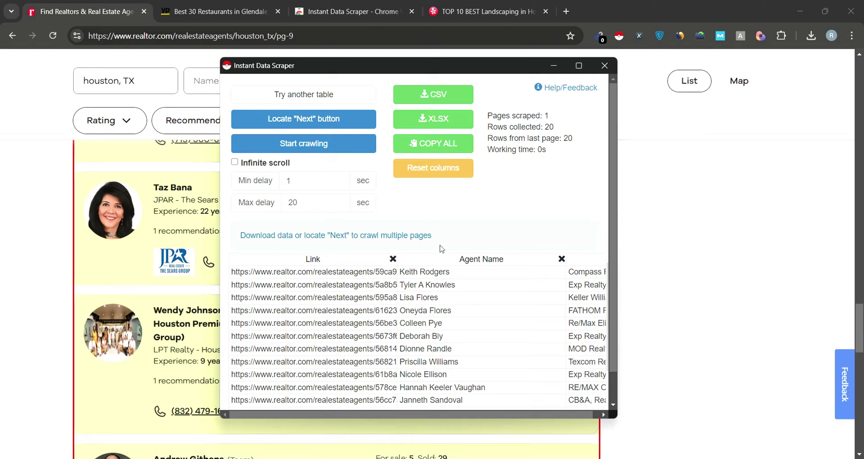
scroll(435, 317, right, 5)
scroll(435, 320, left, 5)
Delete the Link, href, image URL and two extra jsx columns from the agent table
click(393, 259)
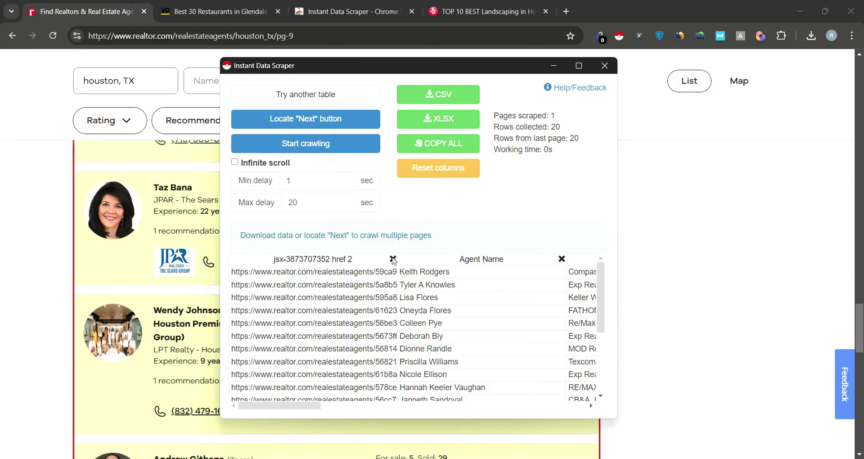
click(393, 260)
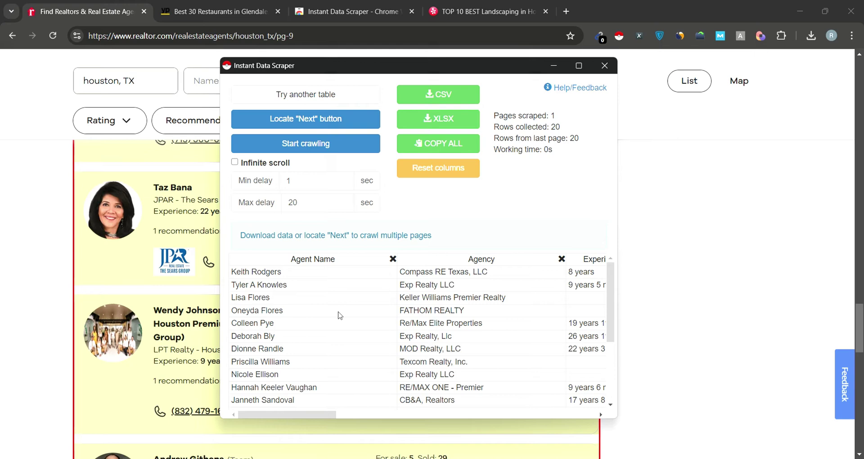
scroll(338, 304, right, 1)
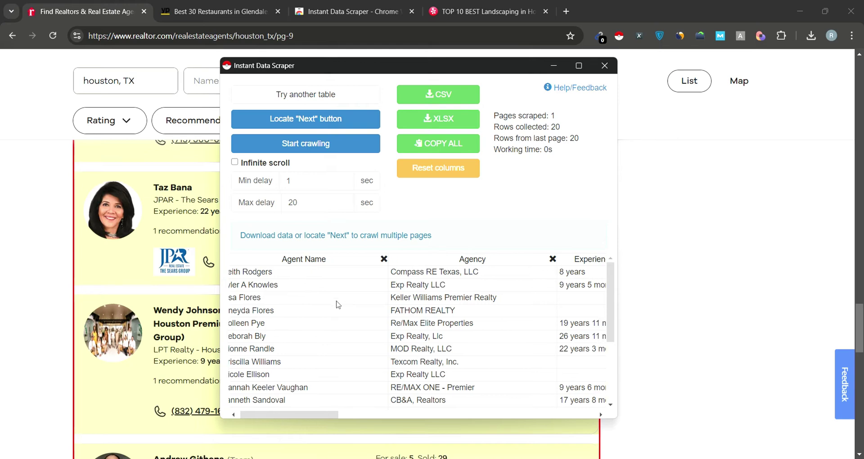
scroll(338, 305, right, 5)
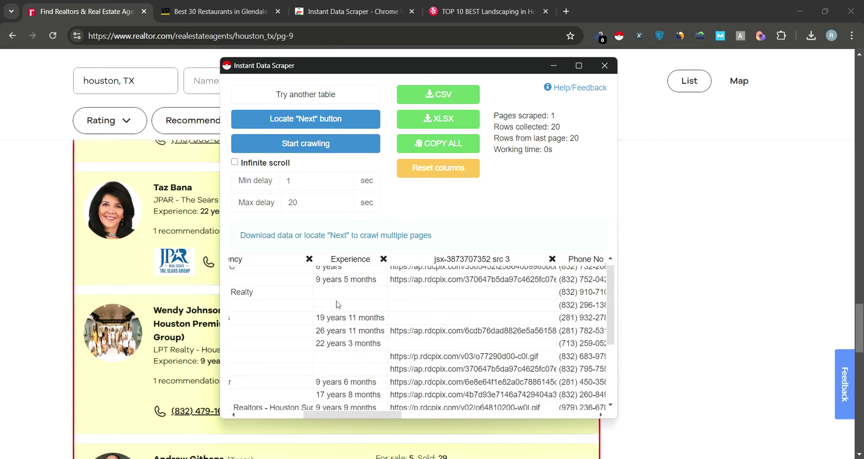
scroll(424, 311, up, 1)
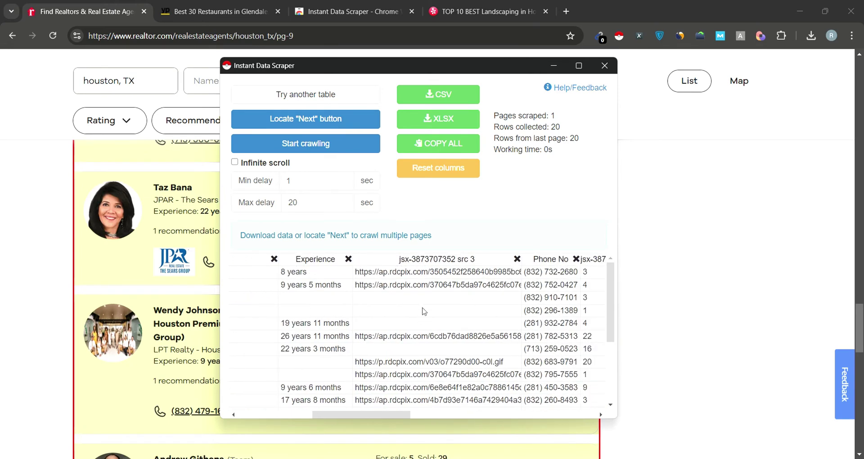
click(517, 259)
click(471, 259)
click(470, 259)
click(470, 259)
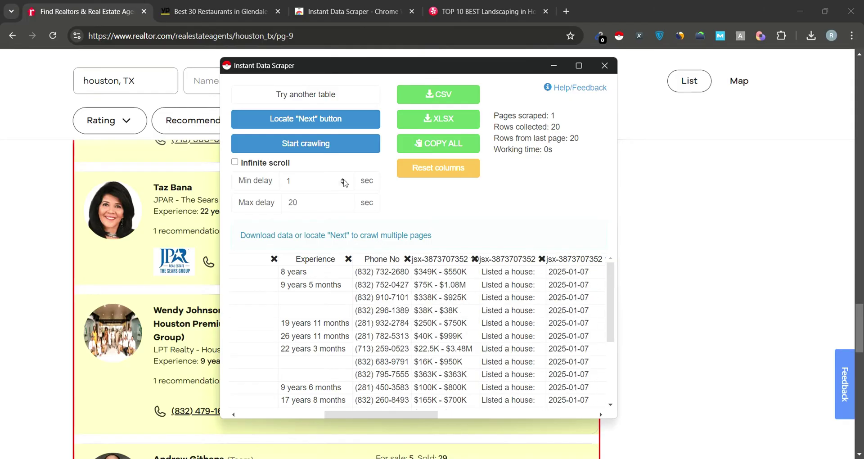
Locate the realtor.com results' Next link as the scraper's page-turning button
click(327, 120)
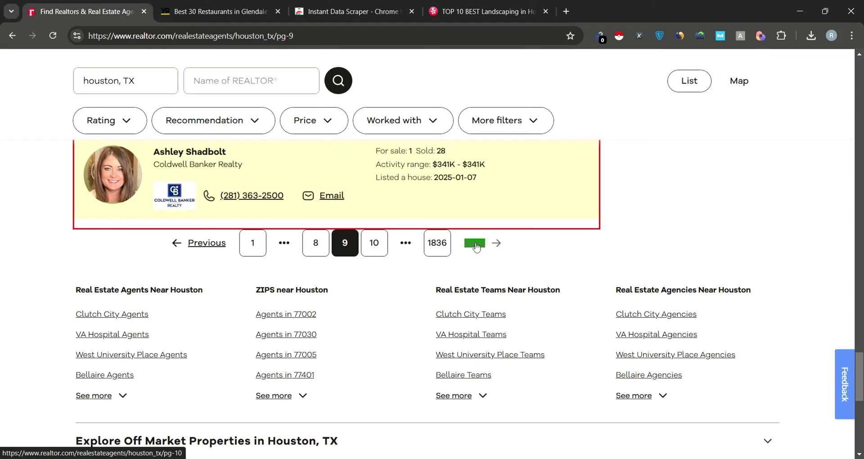
click(477, 248)
mouse_move(619, 455)
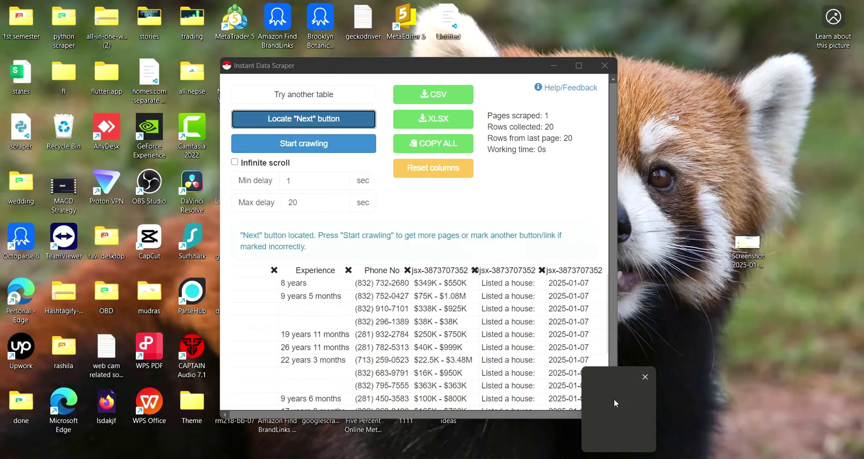
click(616, 404)
drag(398, 71, 577, 76)
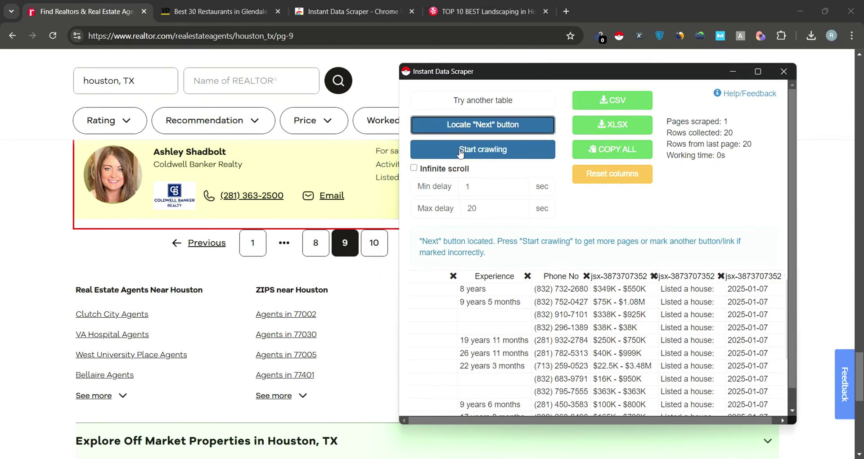
Crawl 7 agent pages to 140 rows and download them as realtor (1).xlsx
click(460, 150)
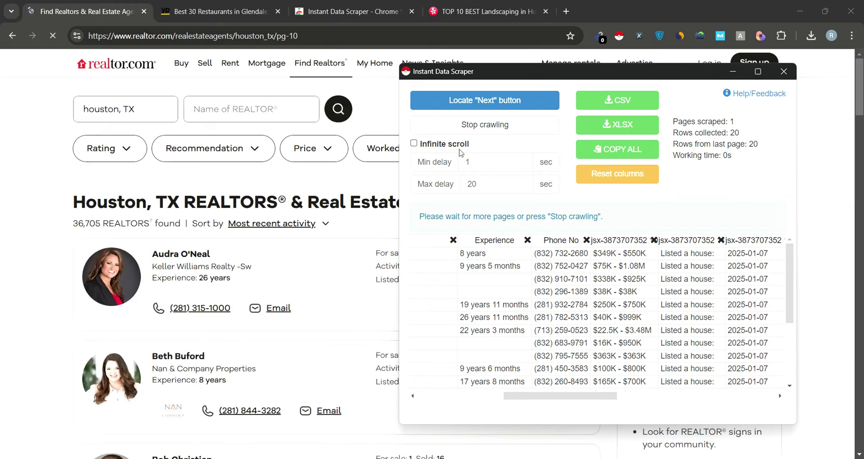
scroll(492, 298, left, 6)
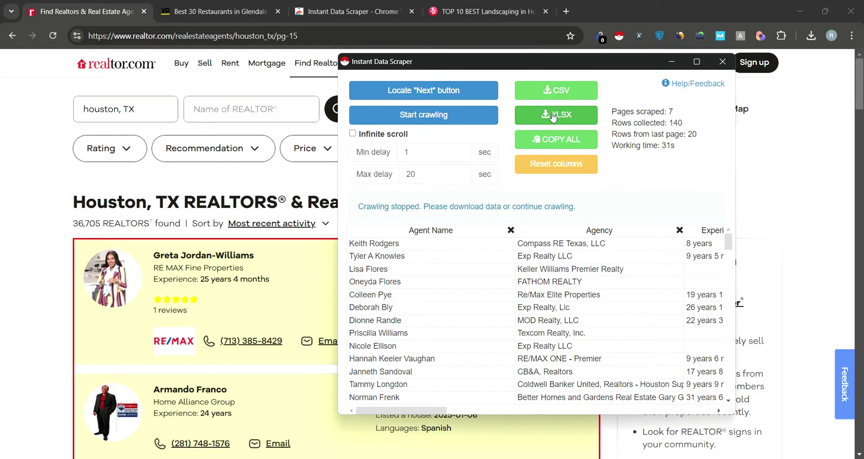
click(548, 116)
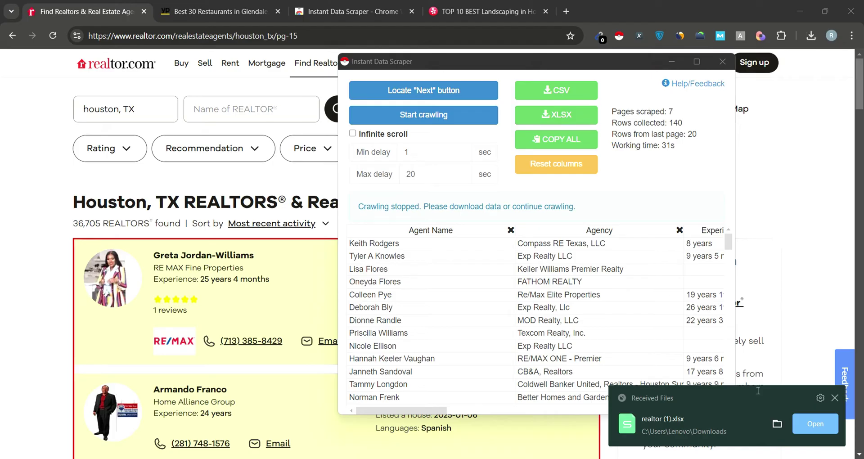
Open realtor (1).xlsx in WPS Spreadsheets, then switch back to Chrome's Best 30 Restaurants tab
click(816, 428)
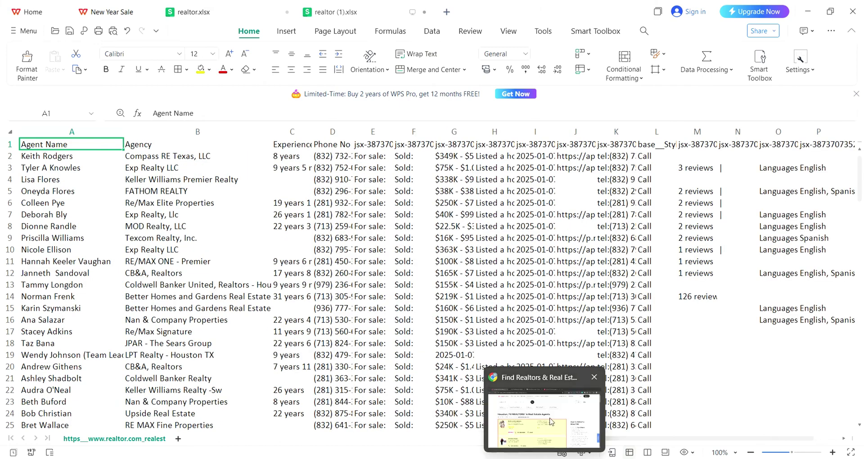
click(551, 422)
click(252, 11)
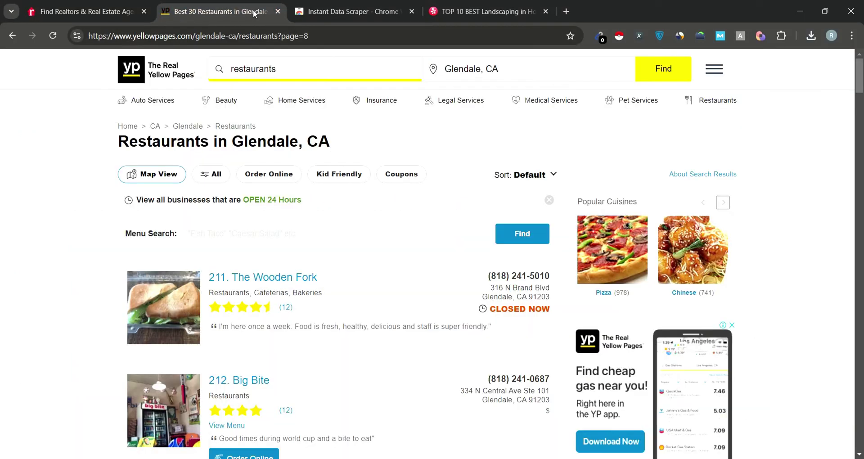
Scrape the Glendale, CA restaurants page into a 30-row Instant Data Scraper table
double_click(295, 64)
drag(444, 69, 516, 80)
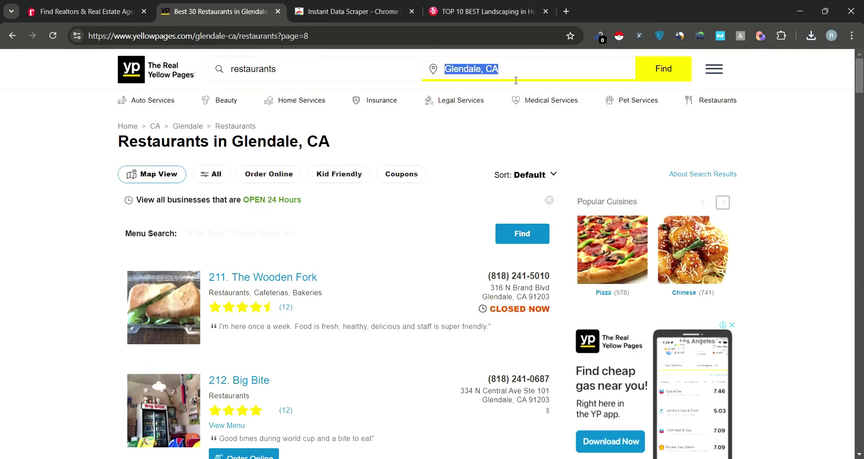
click(360, 39)
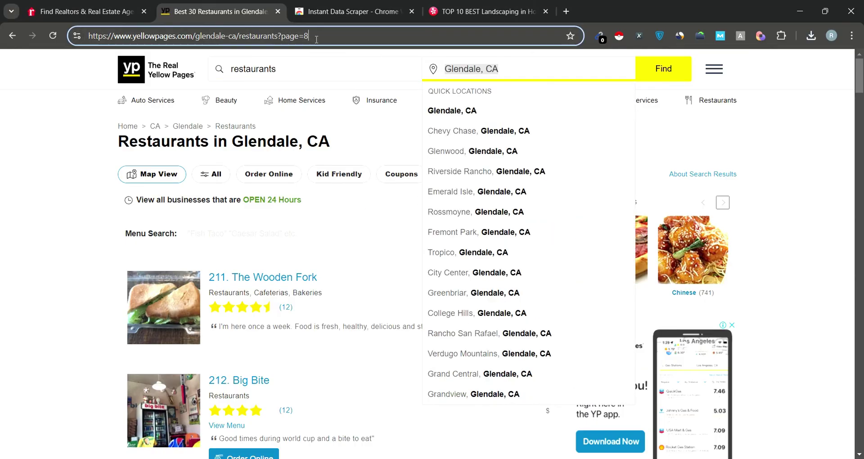
click(620, 37)
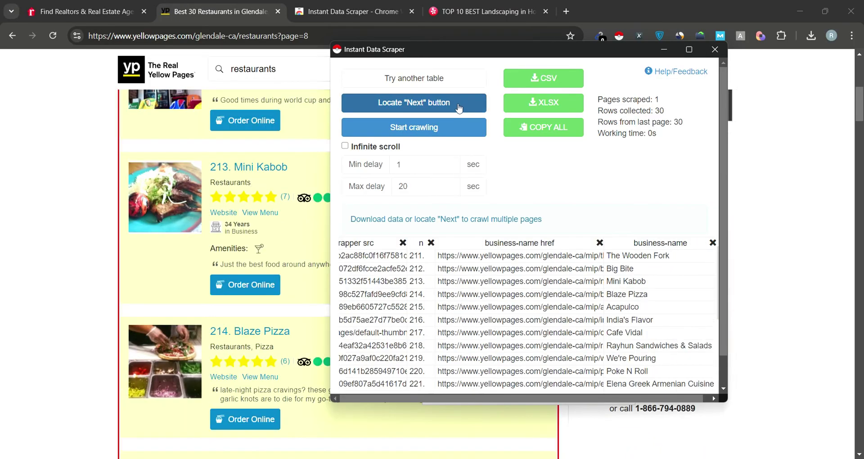
Set the green pagination arrow as the scraper's Next button
click(457, 104)
scroll(520, 273, down, 20)
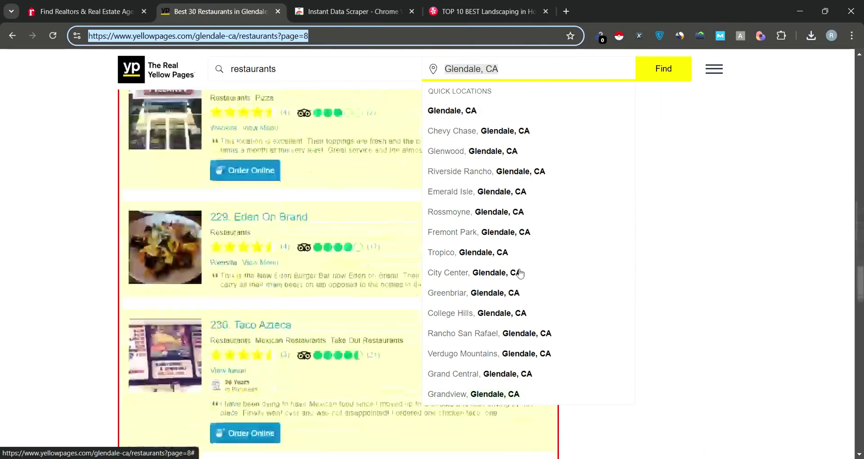
scroll(238, 359, down, 6)
scroll(239, 359, up, 10)
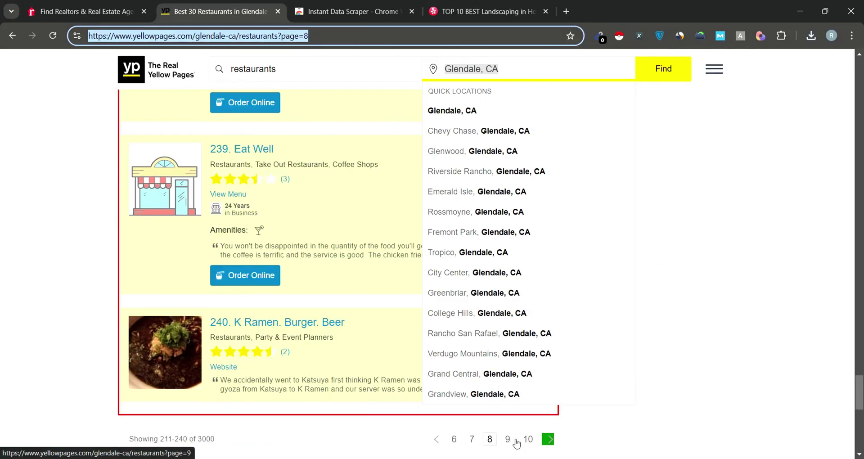
click(548, 444)
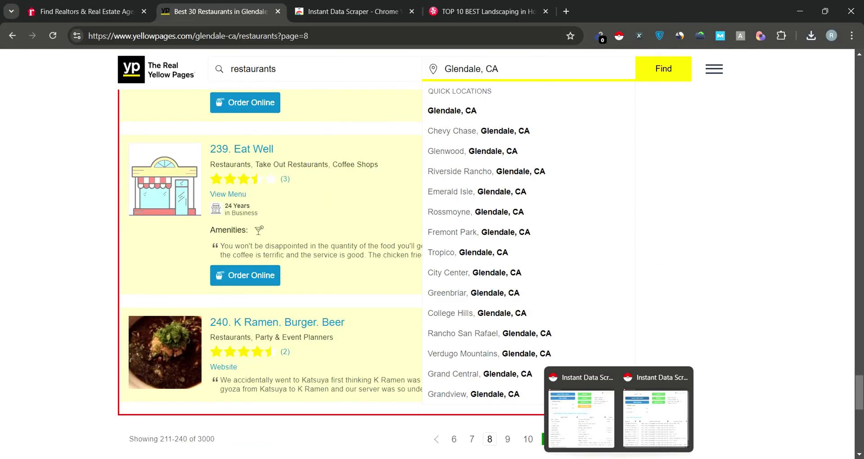
Crawl the Glendale restaurant pages, checking the pages scraped, rows collected and working time
mouse_move(619, 457)
click(648, 428)
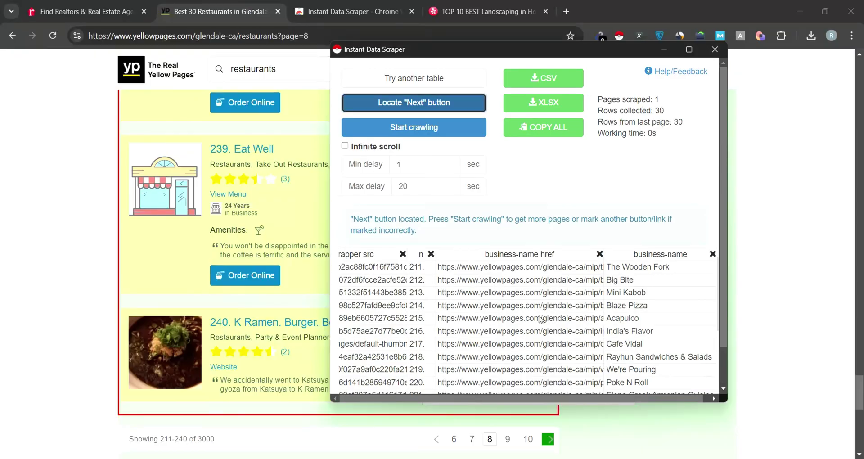
click(416, 125)
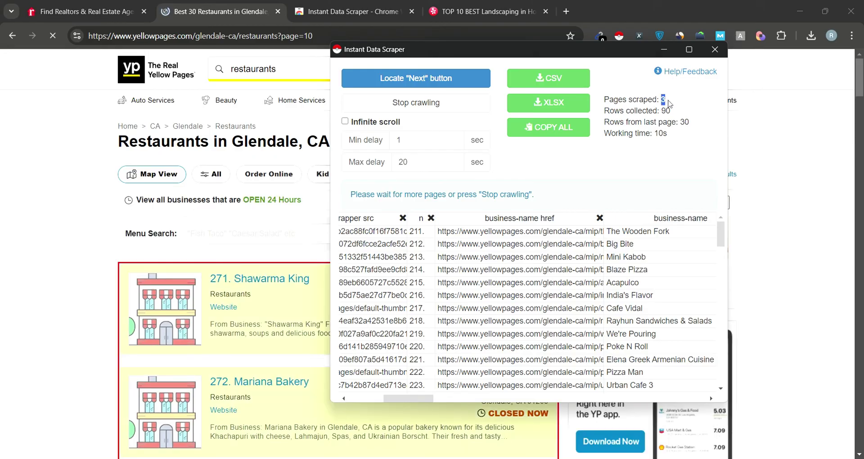
drag(670, 104, 673, 116)
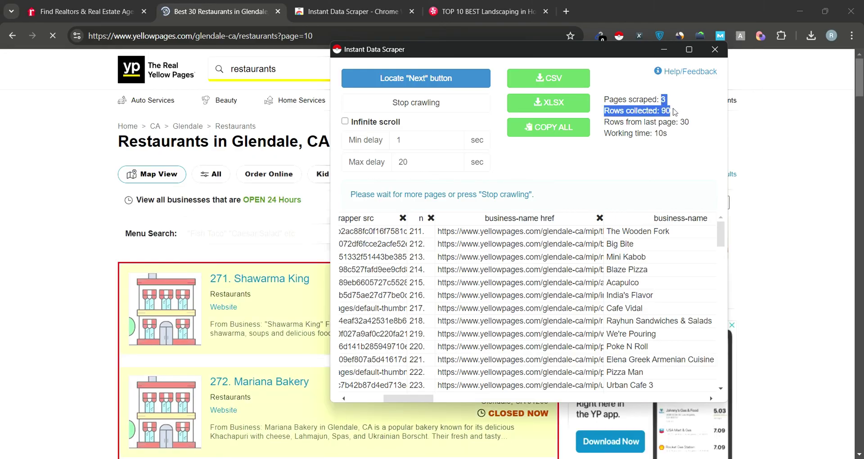
click(673, 145)
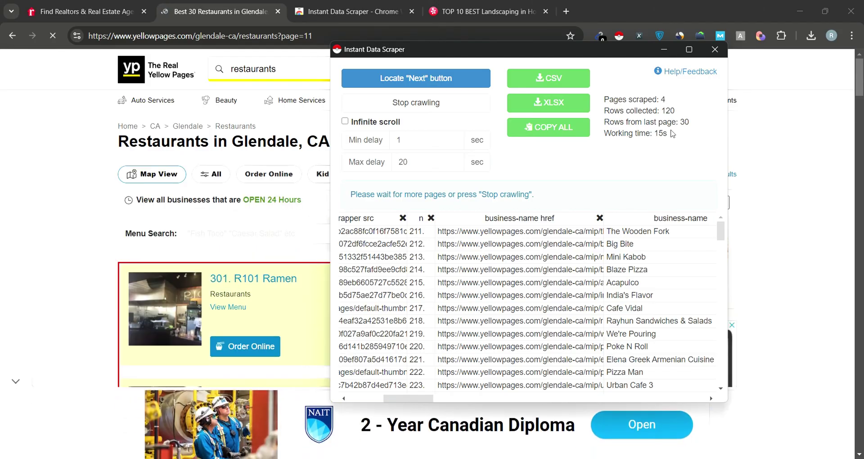
double_click(673, 133)
click(644, 170)
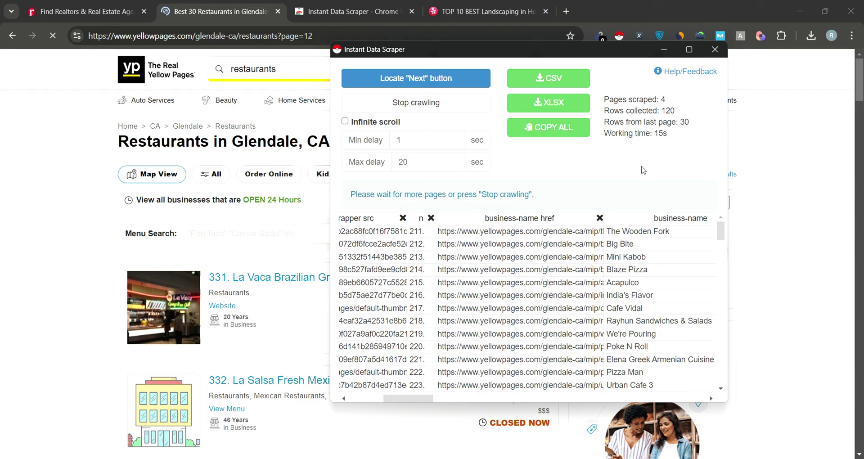